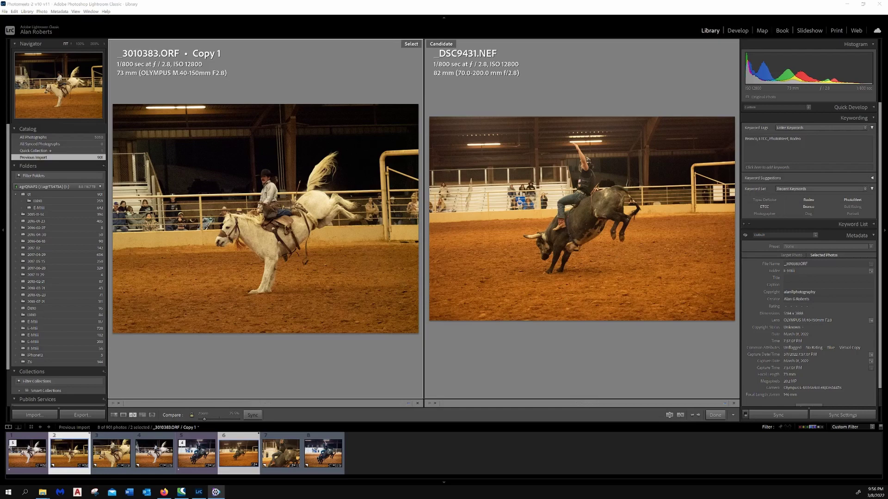
Step: Zoom the _3010383.ORF Copy 1 and _DSC9431.NEF comparison to 100% and examine noise on the riders and the animals' heads
click(269, 198)
click(269, 199)
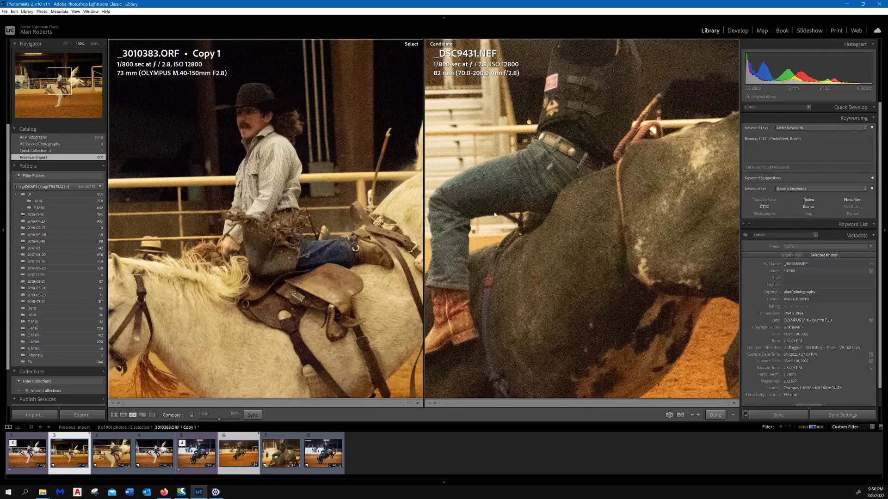
drag(615, 153, 645, 265)
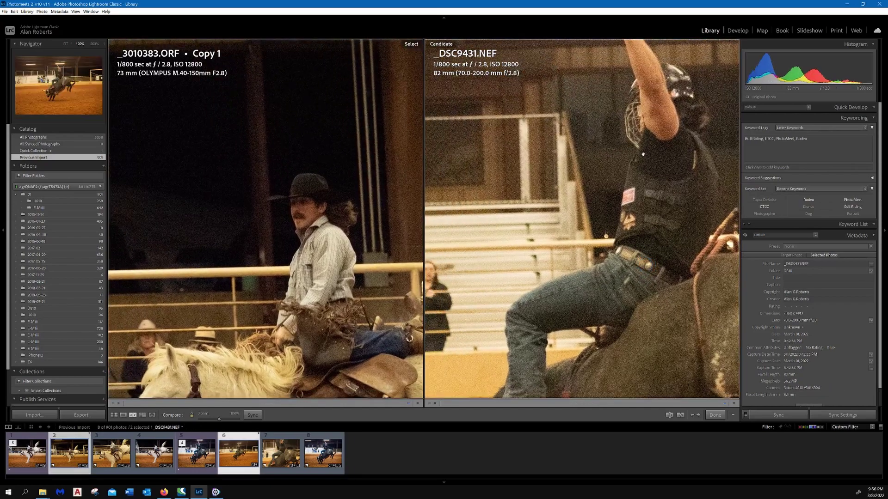
drag(318, 198, 265, 211)
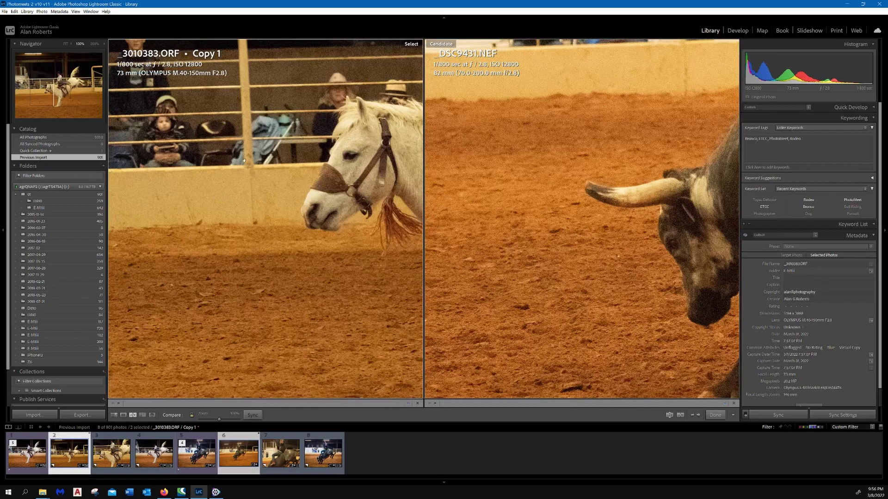
drag(244, 160, 331, 233)
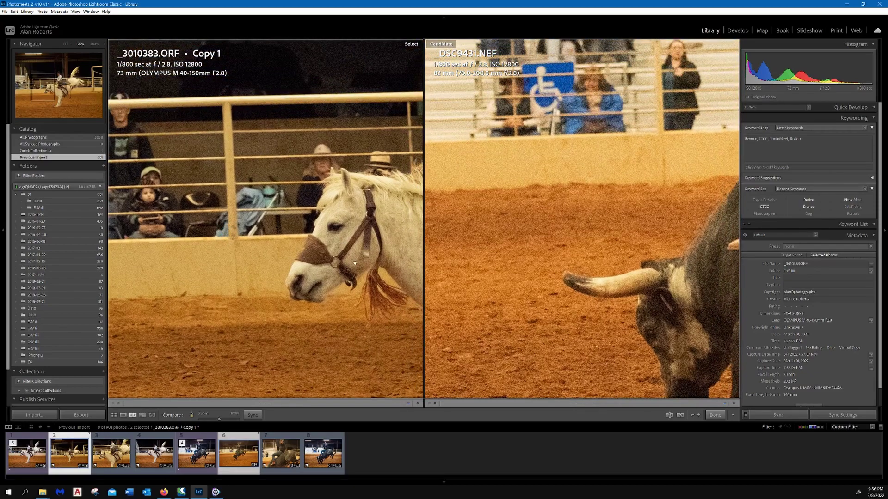
drag(355, 263, 613, 170)
drag(590, 291, 591, 214)
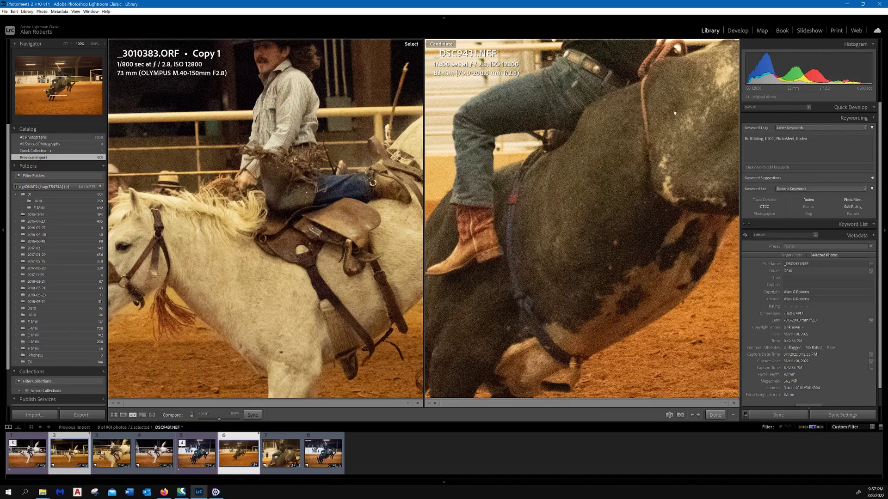
Step: Compare noise and detail in the bull rider's arm and vest, the horse rider, and both animals, ending at the full-photo view
drag(674, 113, 637, 258)
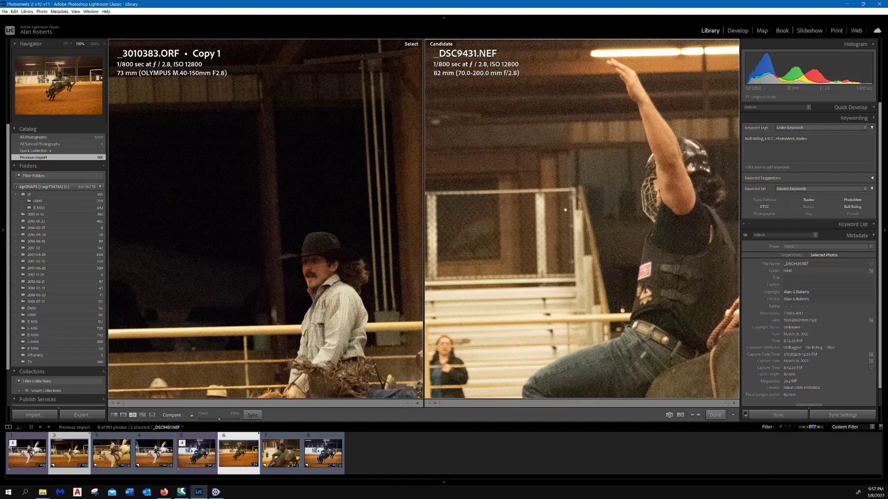
scroll(565, 210, down, 5)
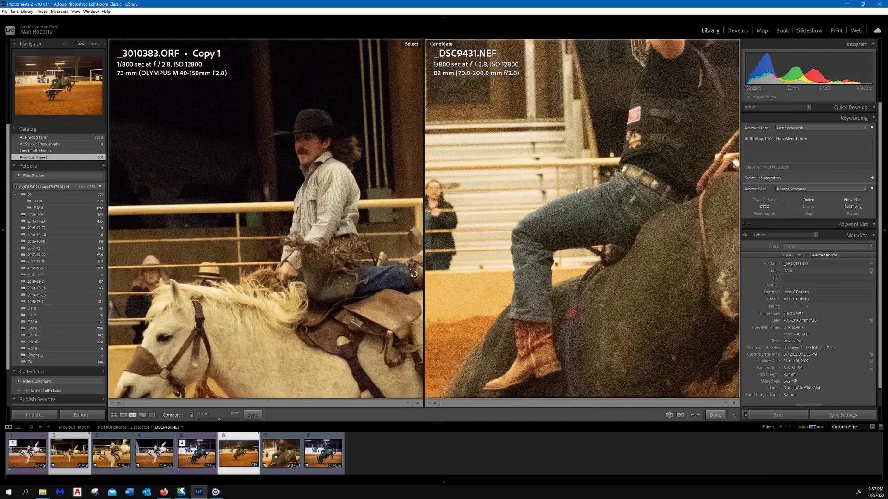
scroll(578, 191, up, 4)
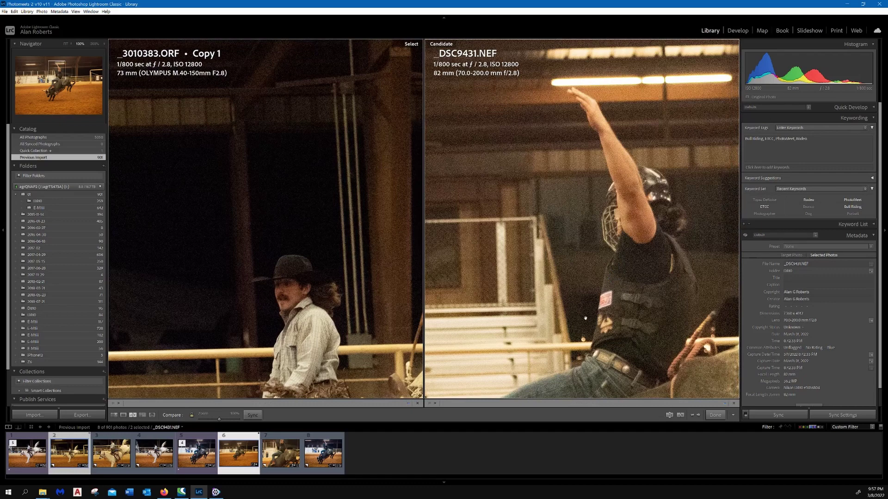
drag(585, 318, 599, 192)
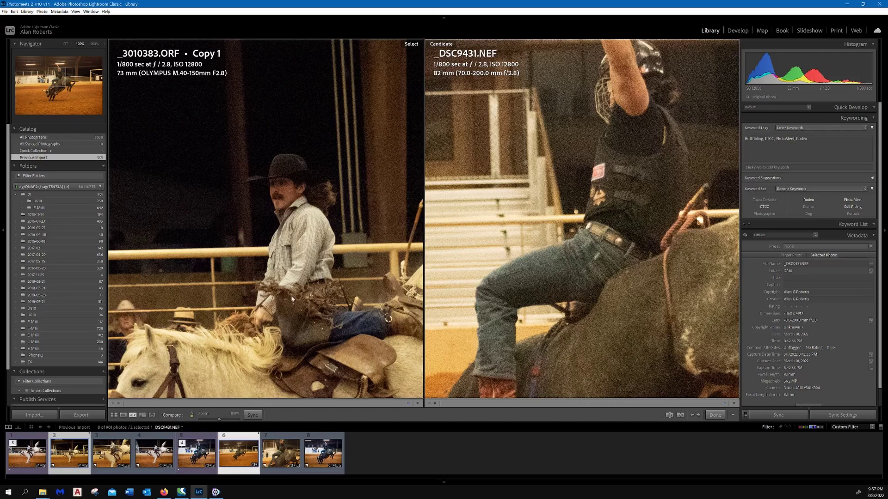
drag(291, 298, 323, 164)
drag(527, 227, 636, 224)
drag(268, 171, 300, 227)
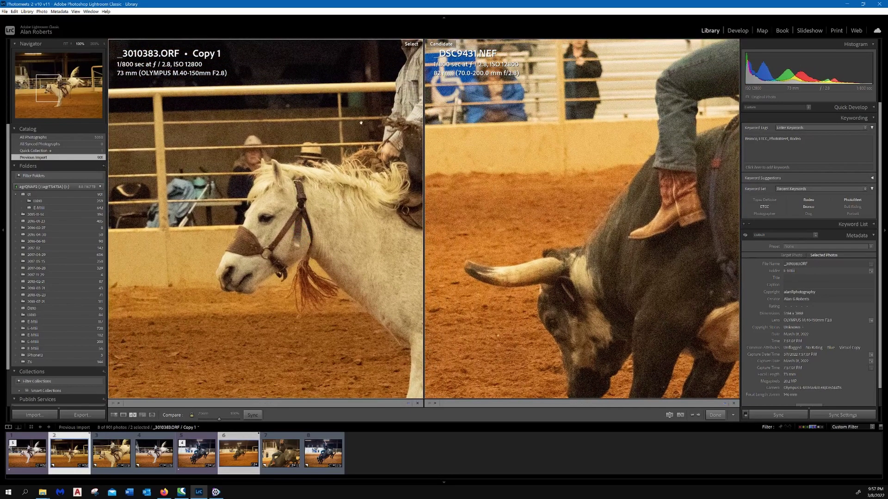
drag(328, 187, 301, 170)
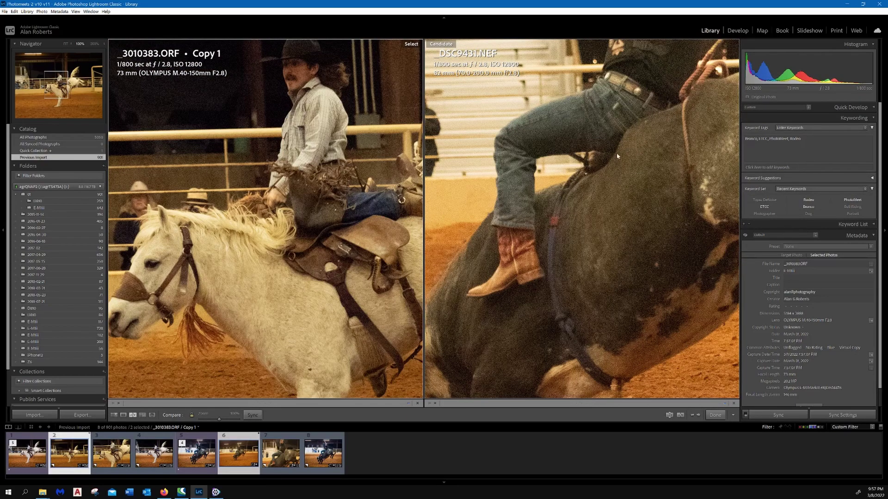
drag(627, 145, 604, 273)
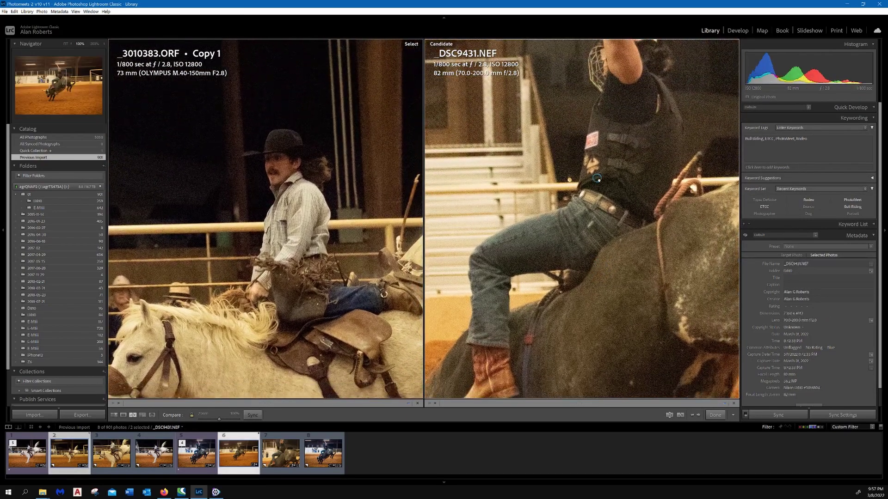
click(597, 179)
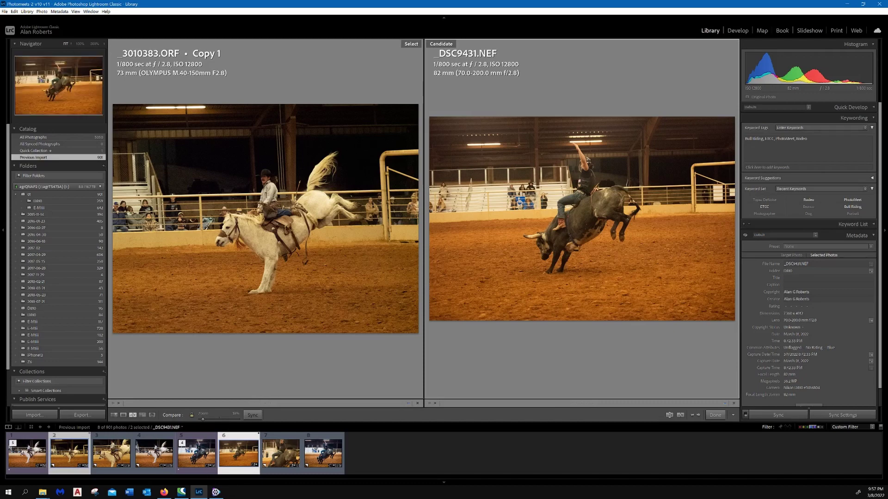
Step: Compare both photos at 100% across the animals' bodies, the riders and the horse's head, then return to the full-photo view
click(350, 225)
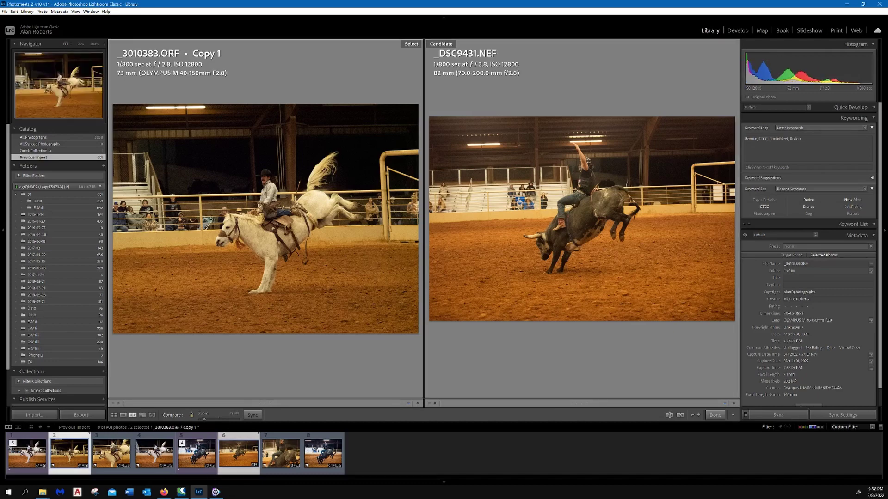
click(301, 215)
click(562, 197)
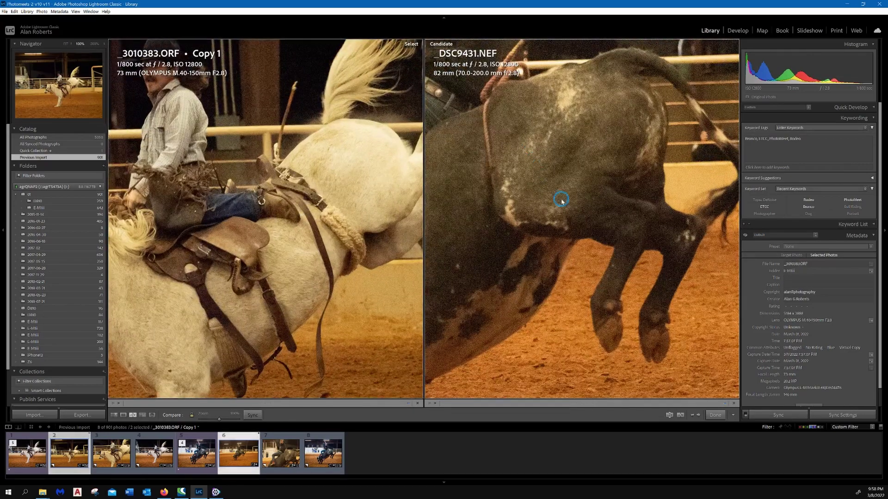
click(580, 170)
scroll(581, 157, up, 10)
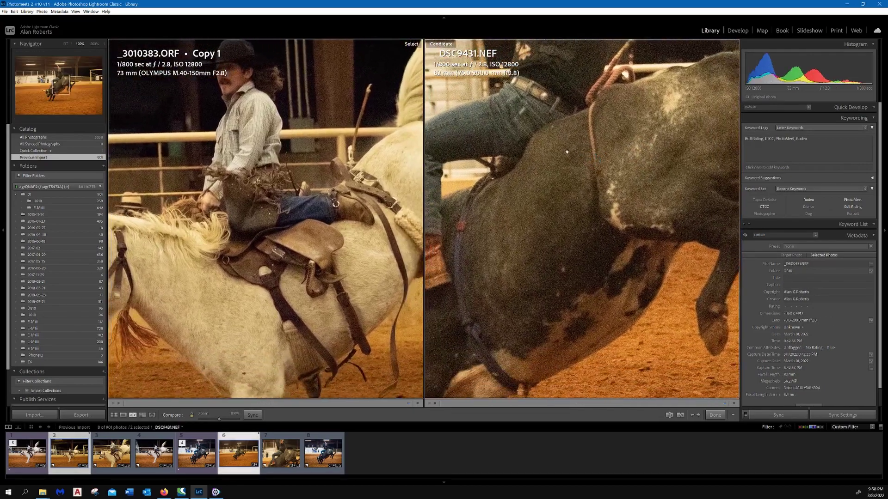
scroll(584, 137, up, 5)
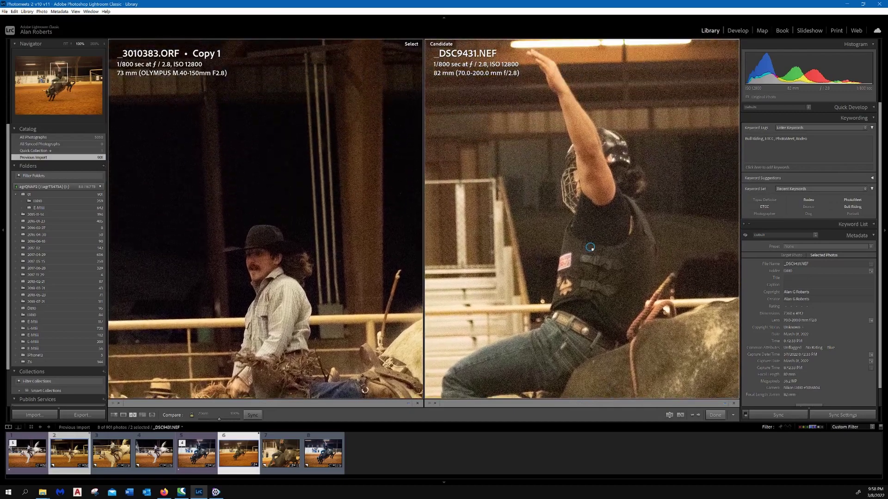
drag(167, 361, 286, 217)
click(207, 277)
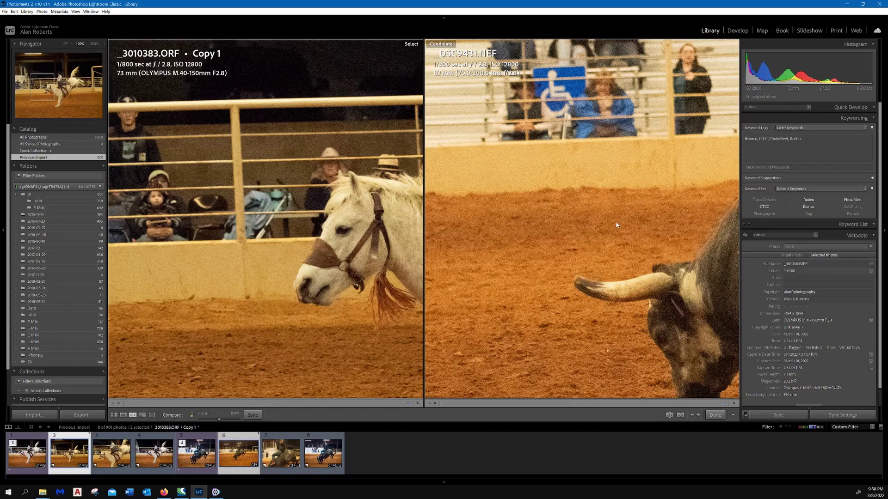
click(286, 216)
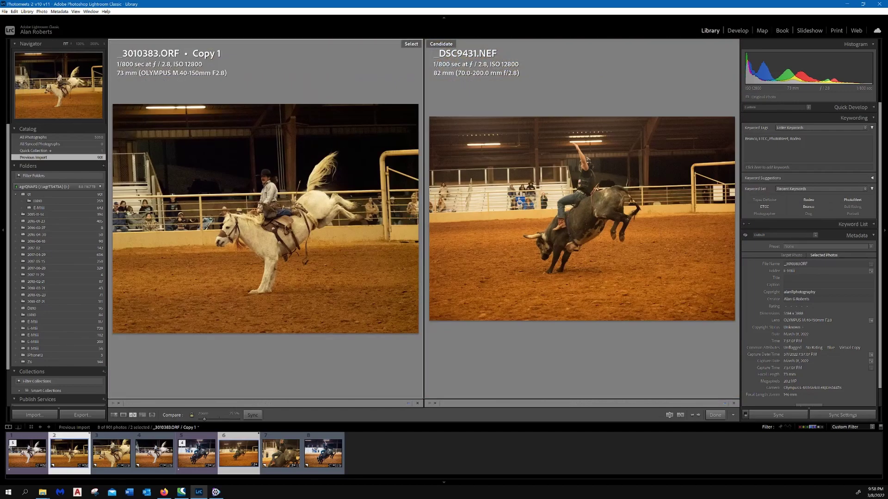
Step: Examine the spectators behind the arena fence at 100% in both photos to compare background noise and focus
click(534, 208)
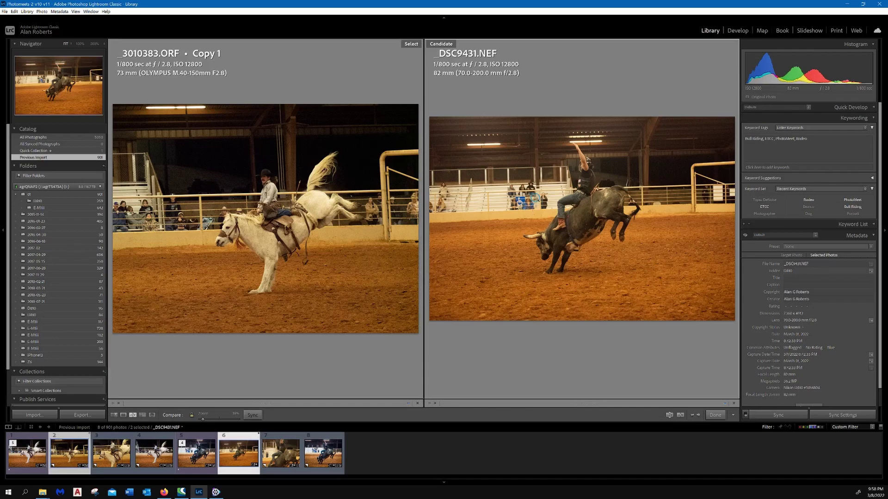
click(535, 198)
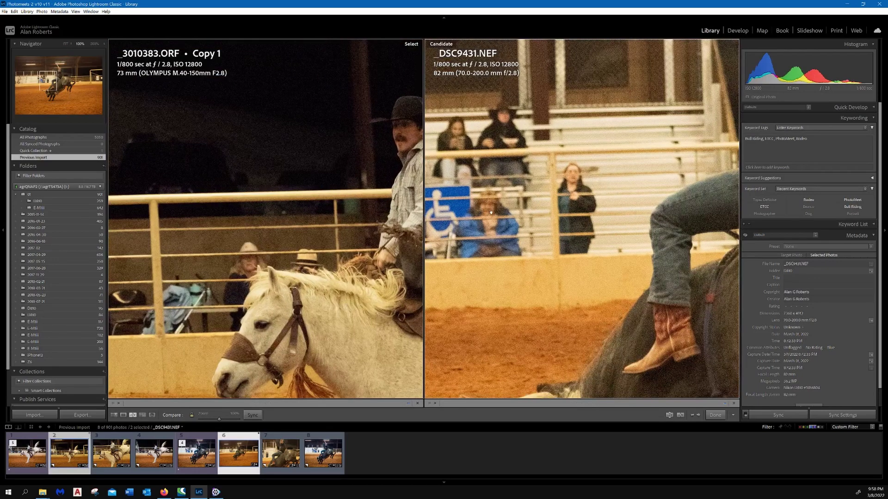
drag(490, 213, 584, 213)
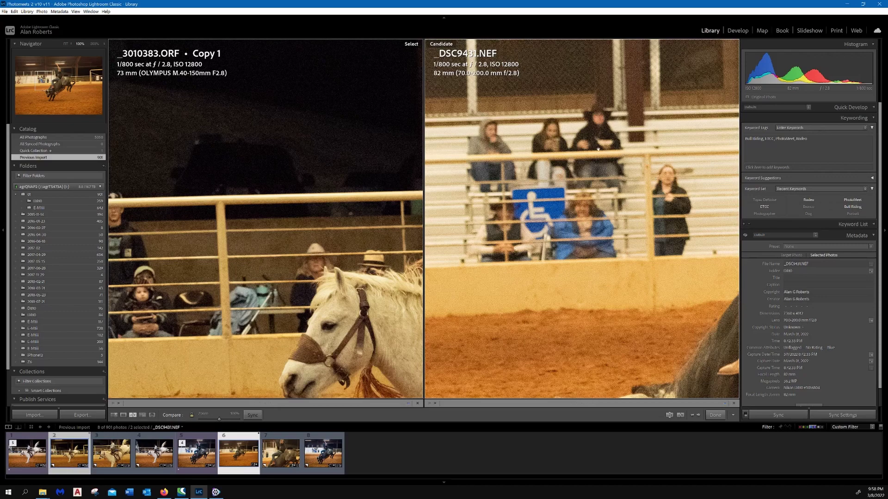
drag(185, 342, 191, 290)
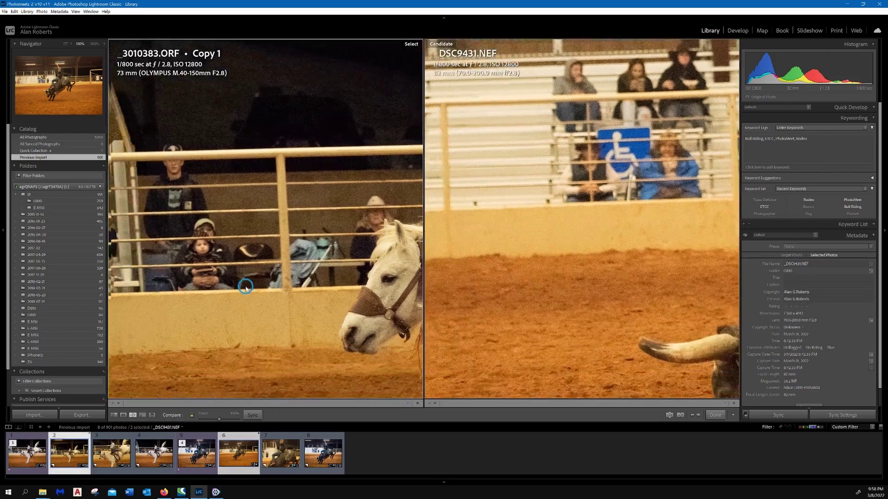
click(191, 290)
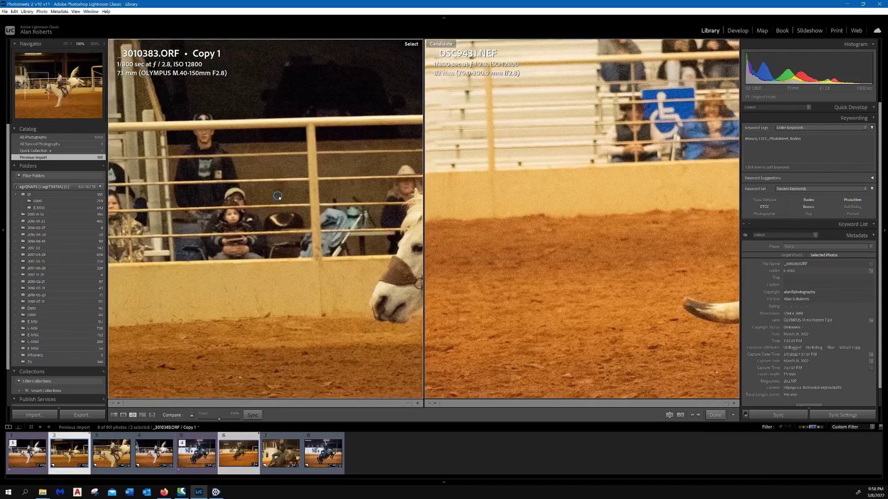
drag(198, 201, 275, 210)
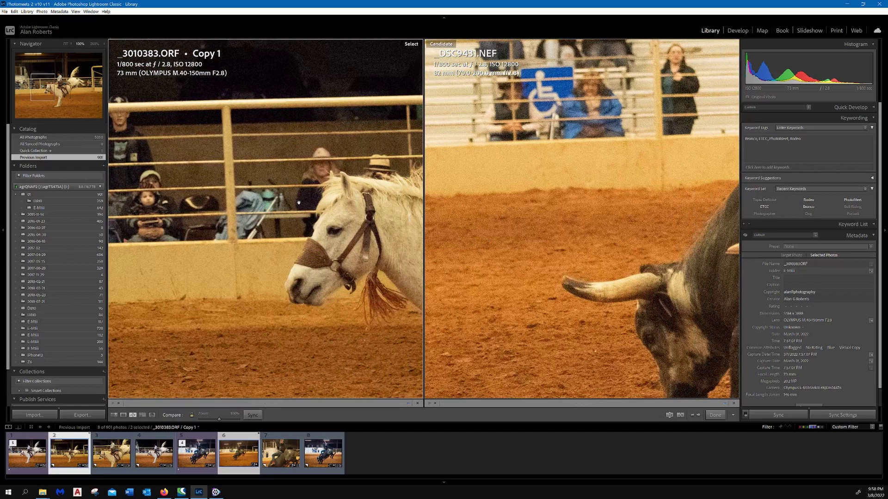
Step: Compare the horse's head with the bull's head and the rider's boot at 100%, then return to the full-photo view
drag(322, 226, 294, 212)
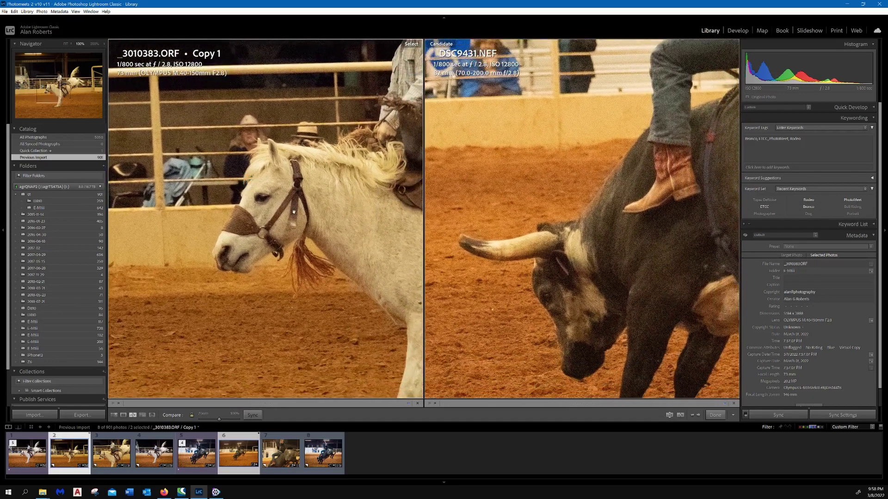
drag(314, 180, 280, 217)
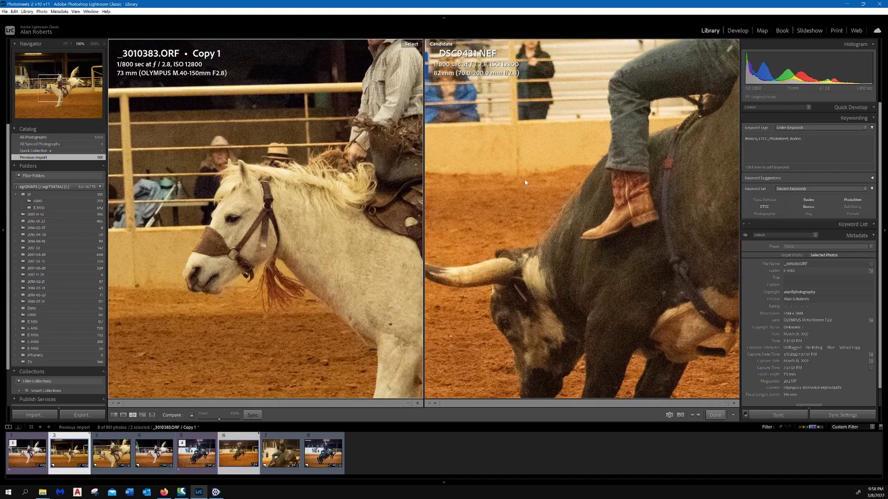
drag(554, 143, 557, 278)
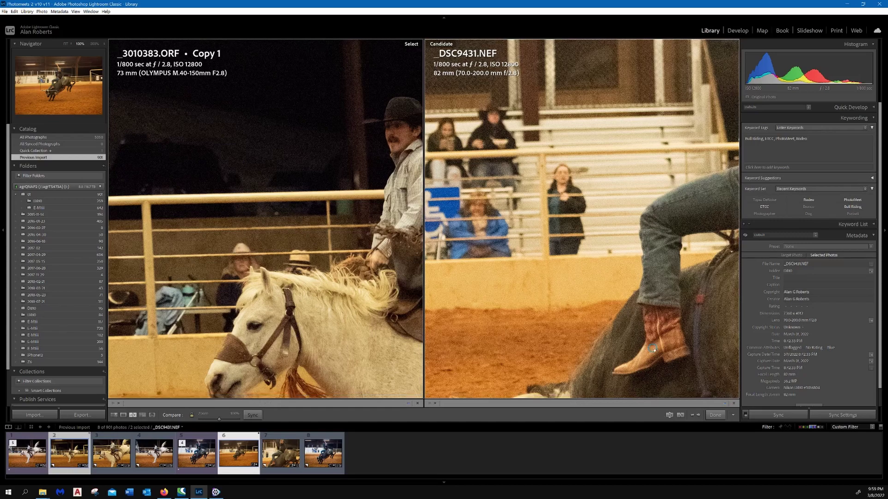
drag(652, 349, 594, 326)
click(244, 232)
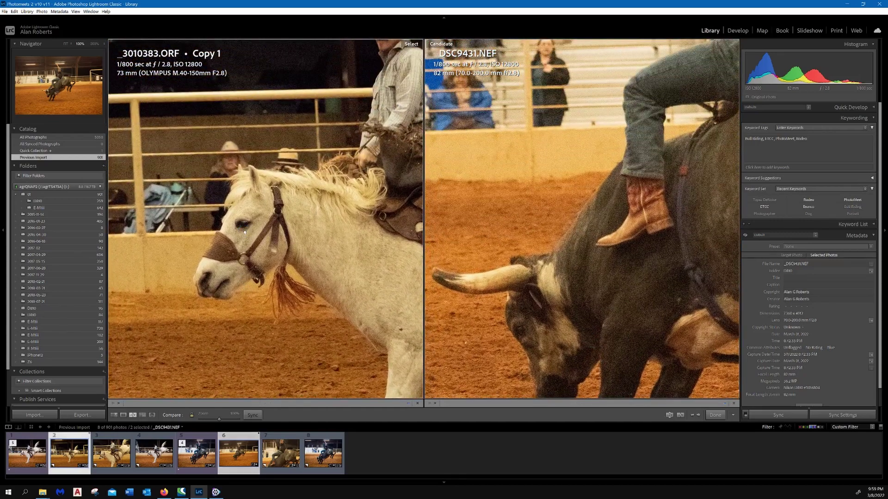
click(262, 214)
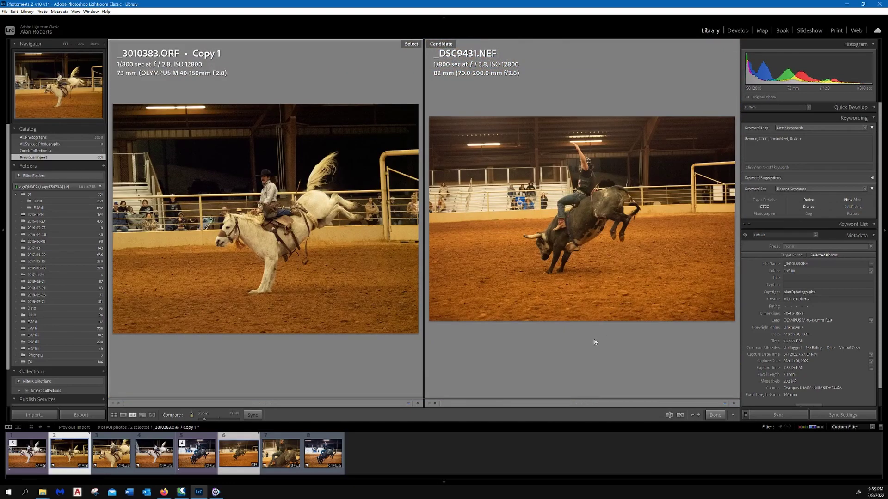
Step: Compare _3010383-Edit.tif as the Select with _DSC9431-Edit.tif as the Candidate, zoomed to 100% on the riders
click(30, 458)
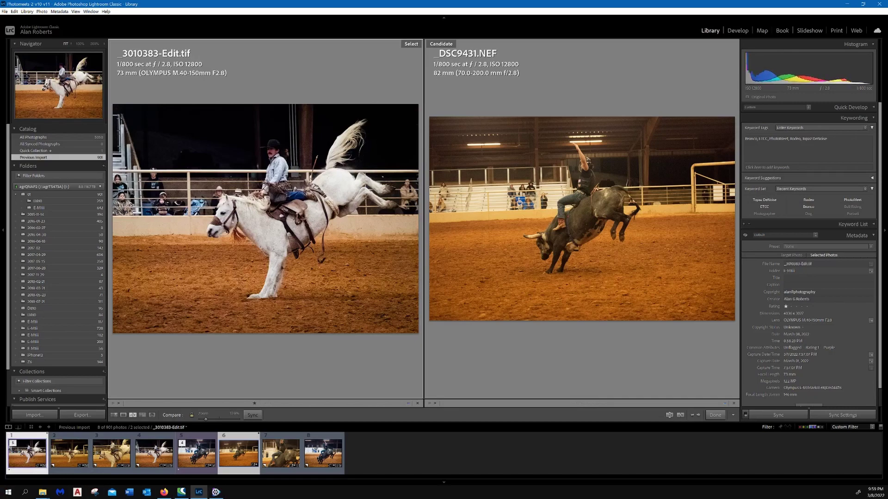
ctrl+click(201, 456)
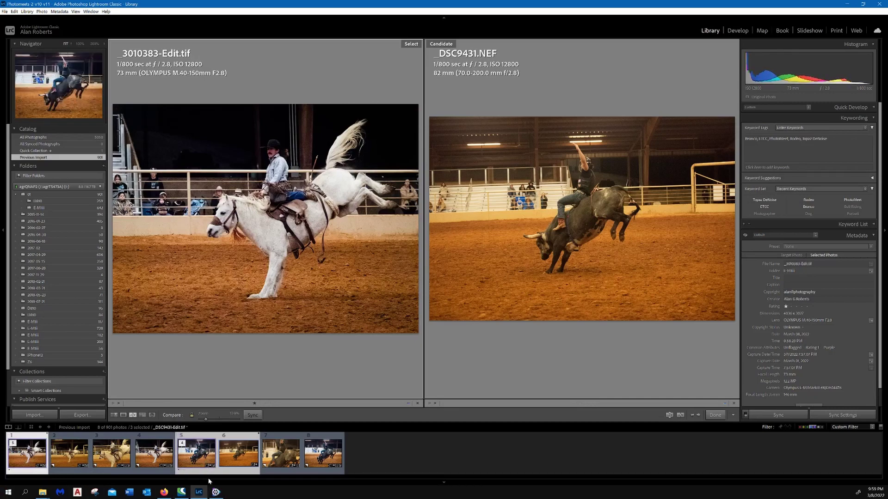
ctrl+click(240, 461)
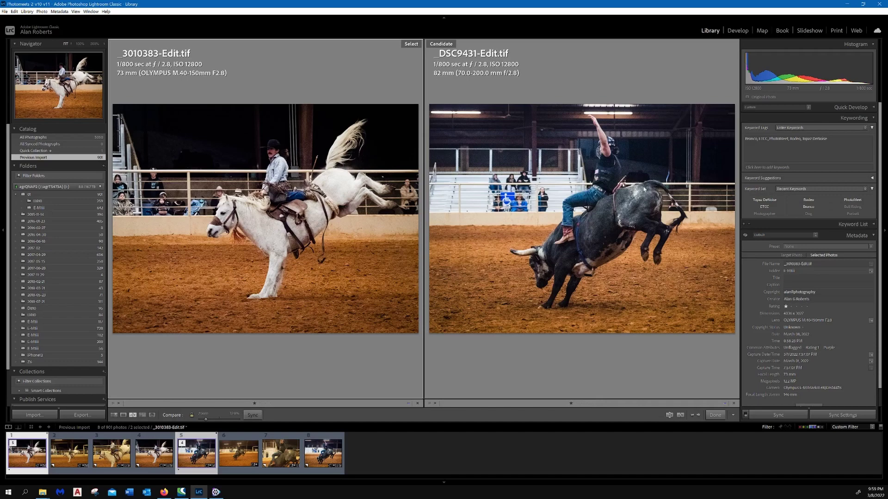
click(280, 181)
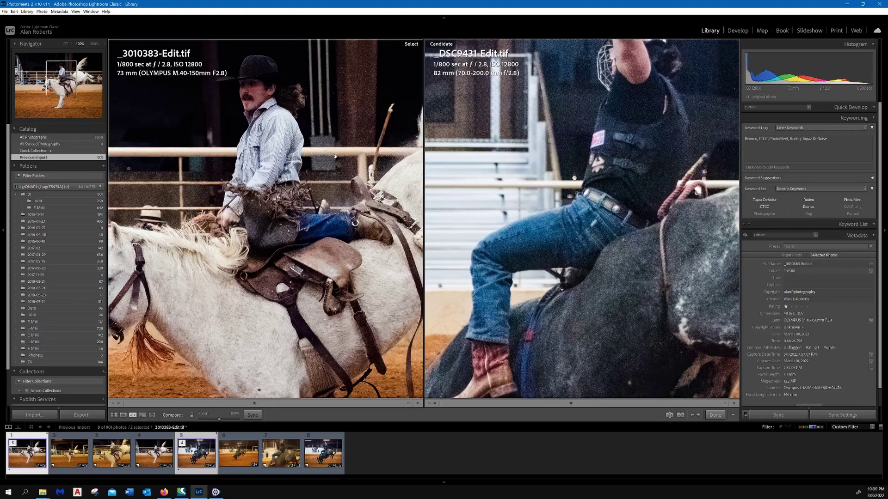
Step: Compare _3010383.ORF Copy 2 as the Select with _DSC9431.NEF Copy 2 as the Candidate, showing both photos in full
click(155, 458)
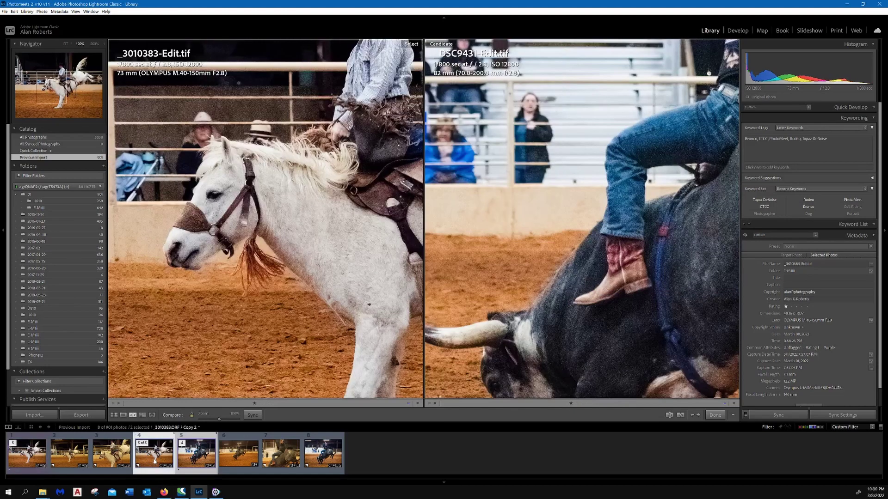
ctrl+click(324, 455)
ctrl+click(197, 456)
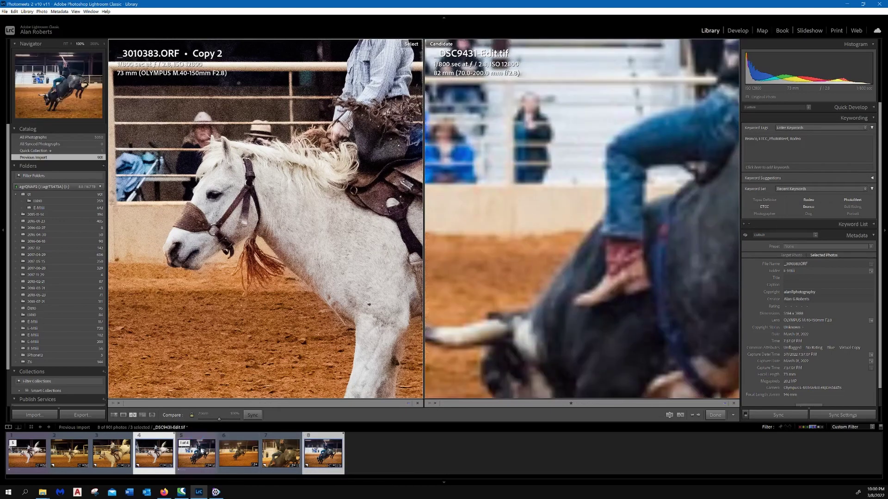
click(292, 185)
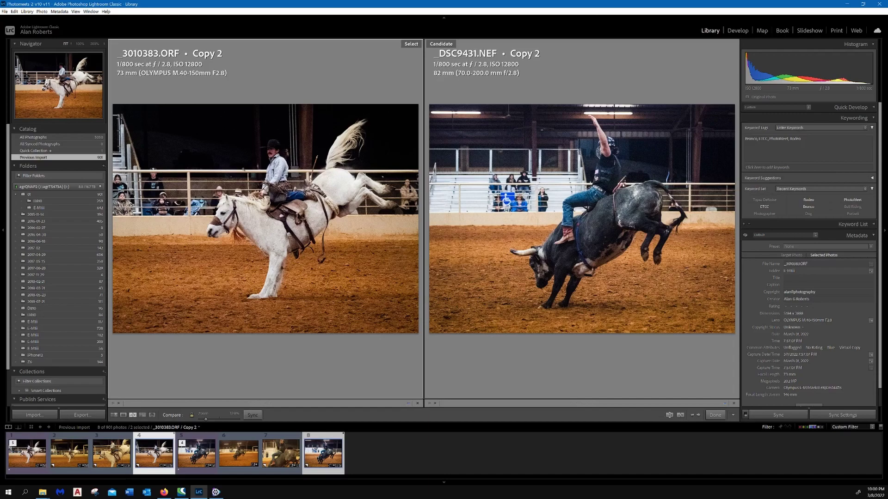
Step: Examine the riders, the saddle and the animals' bodies at 100% in both Copy 2 photos for noise and detail
click(243, 169)
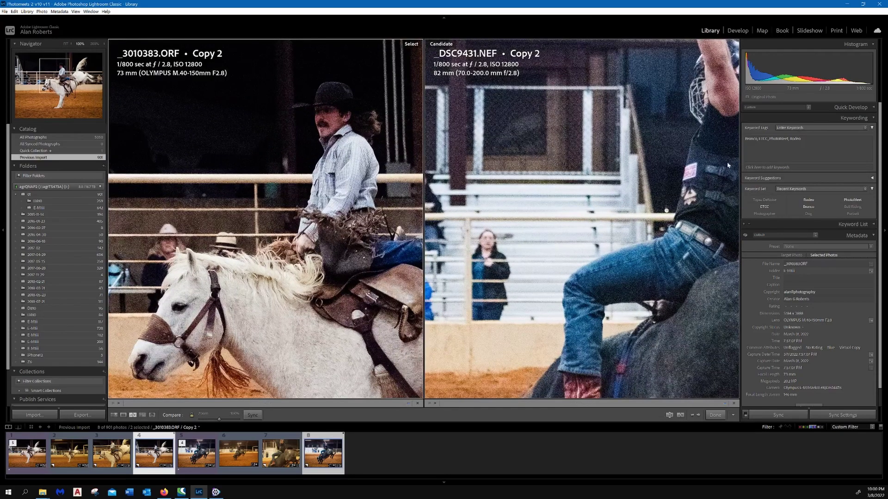
drag(581, 339, 558, 228)
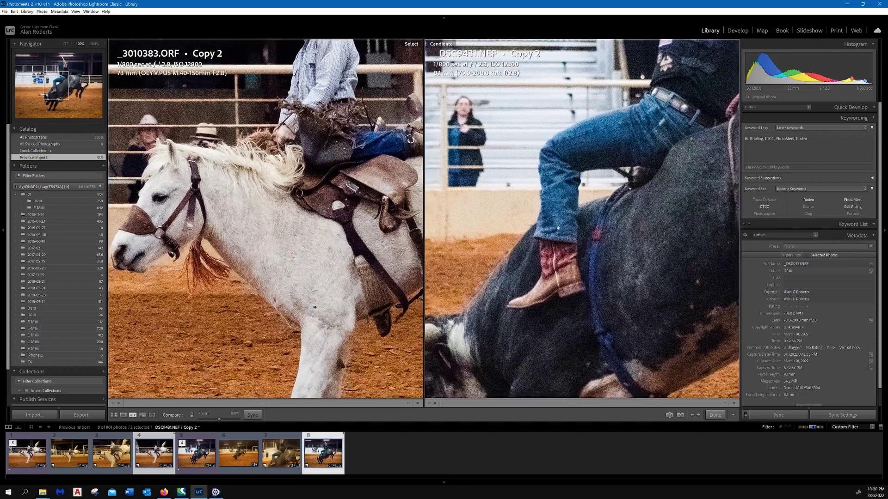
drag(343, 185, 291, 217)
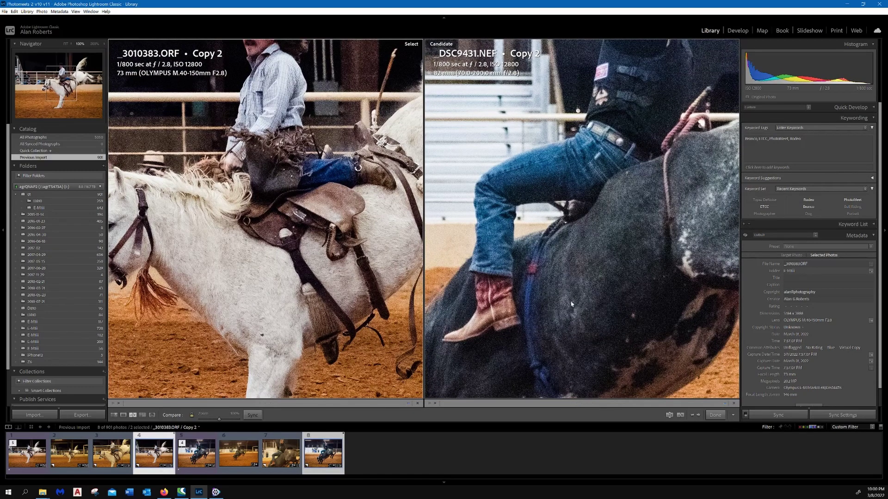
click(624, 121)
drag(591, 121, 680, 302)
drag(599, 314, 477, 180)
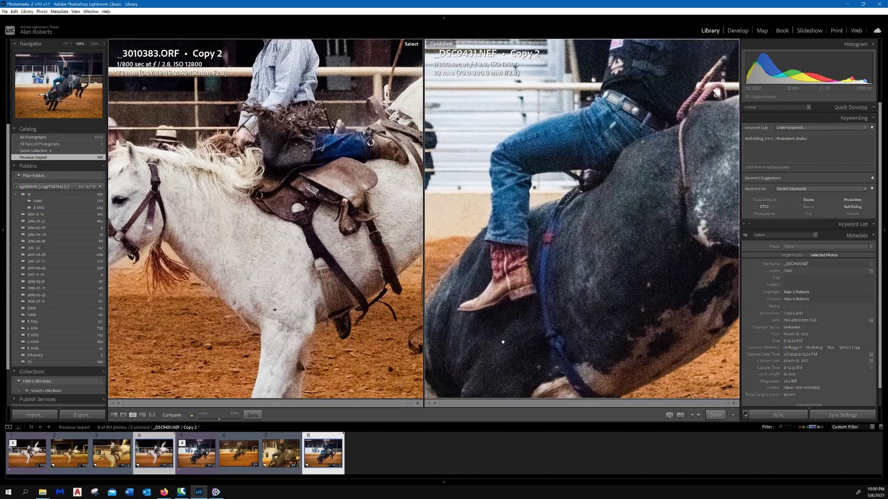
drag(295, 188, 332, 243)
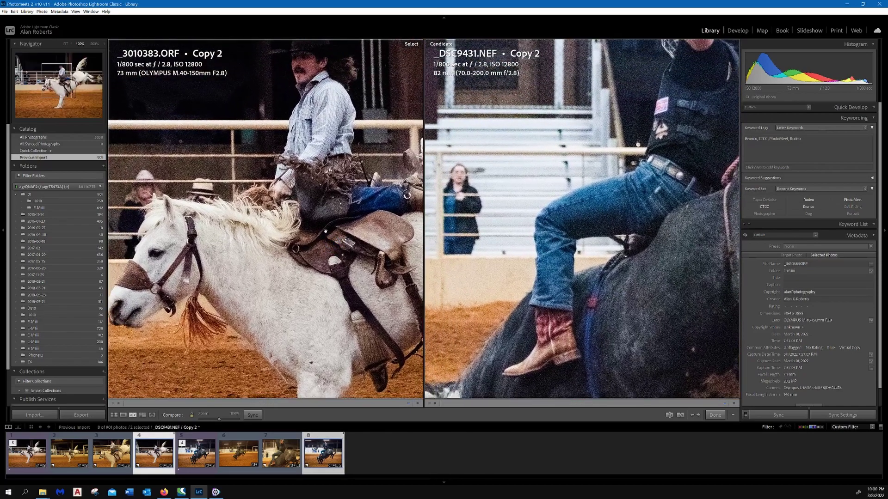
drag(261, 163, 283, 234)
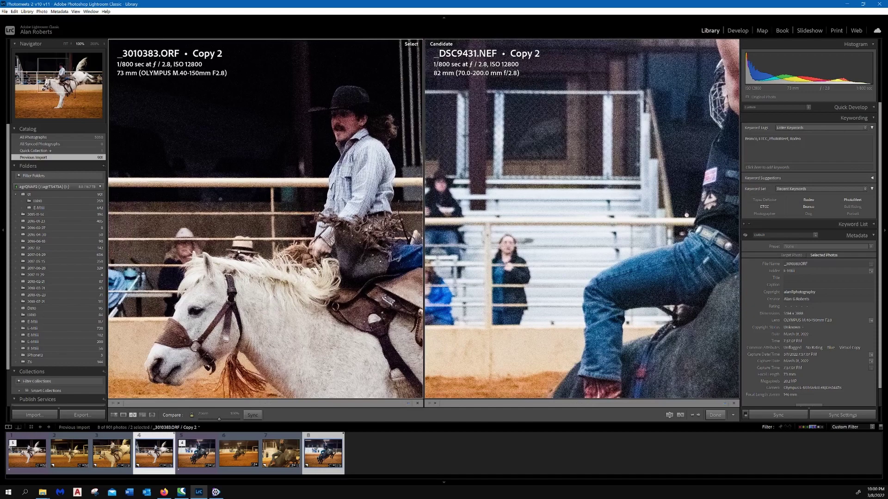
Step: Compare the horse's head and front leg with the rider's boot and the bull's head and legs at 100%
drag(238, 250, 239, 152)
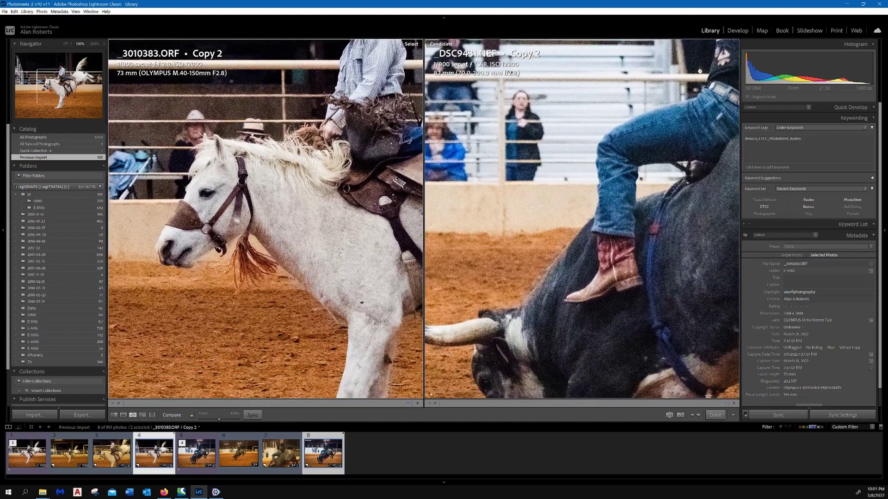
drag(295, 224, 303, 204)
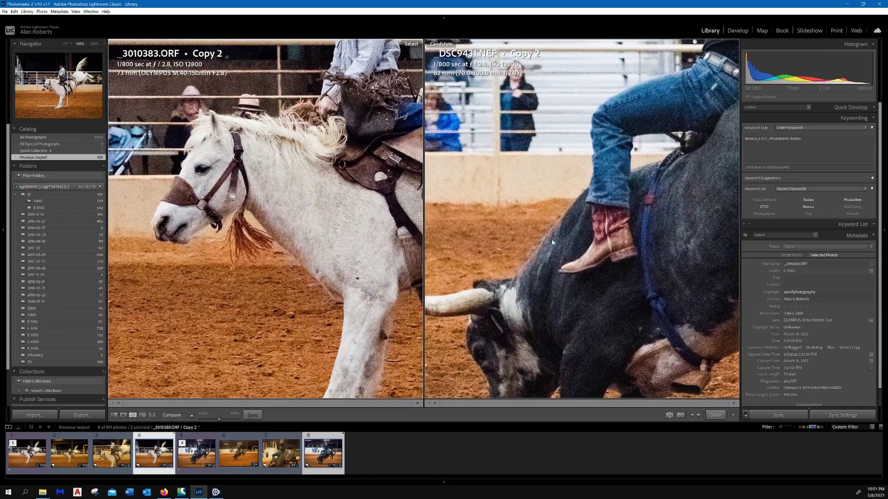
drag(516, 294, 502, 263)
drag(332, 200, 271, 231)
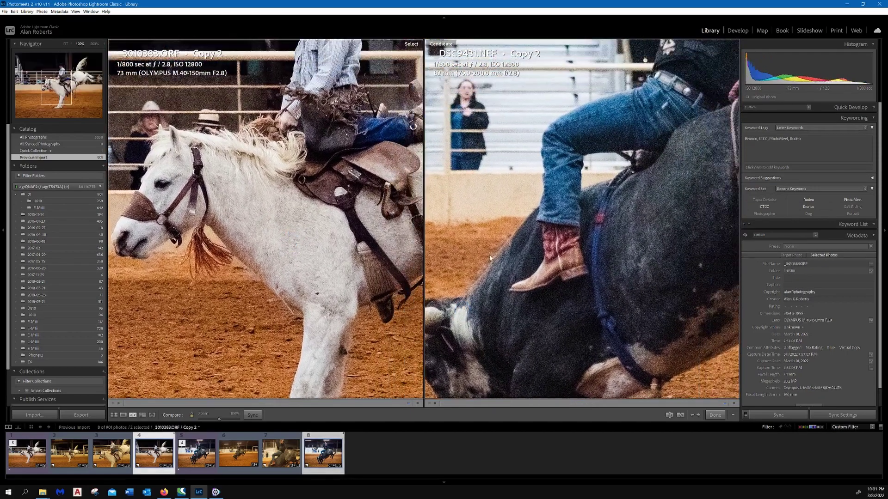
drag(507, 244, 581, 241)
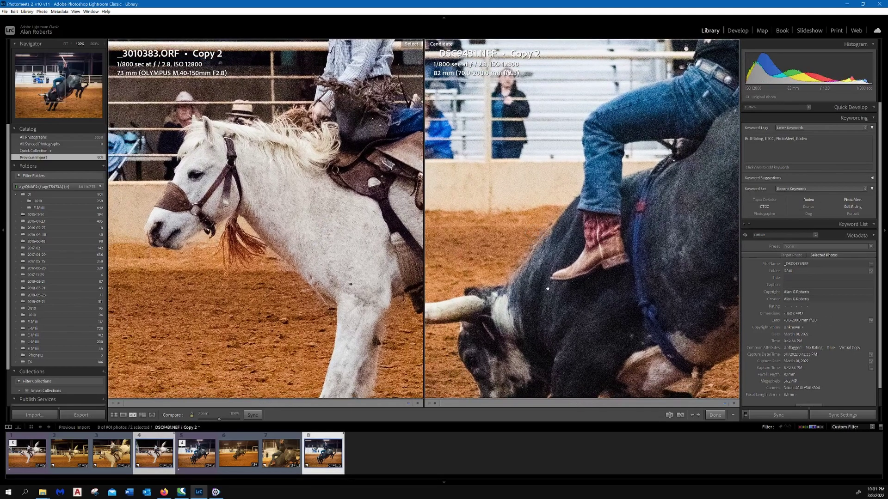
drag(547, 289, 556, 203)
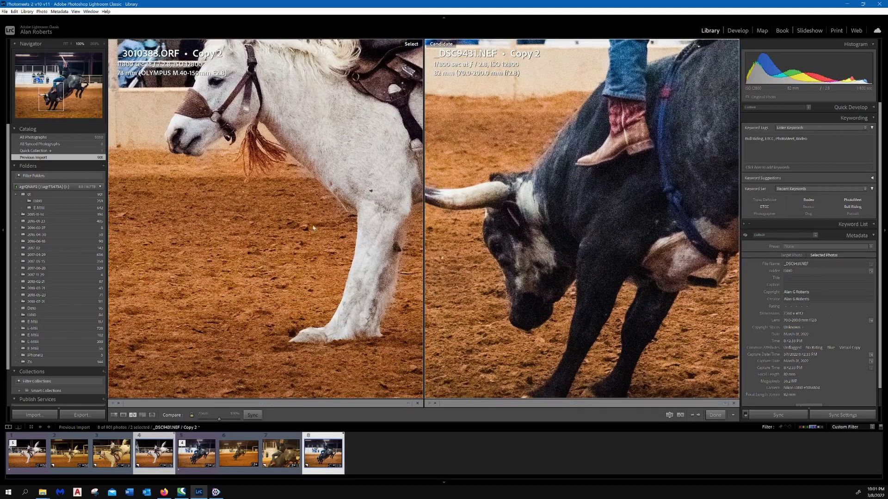
Step: Compare the riders' upper bodies, the saddle and the bull's flank at 100%, then return both photos to the full-photo view
drag(331, 184, 277, 282)
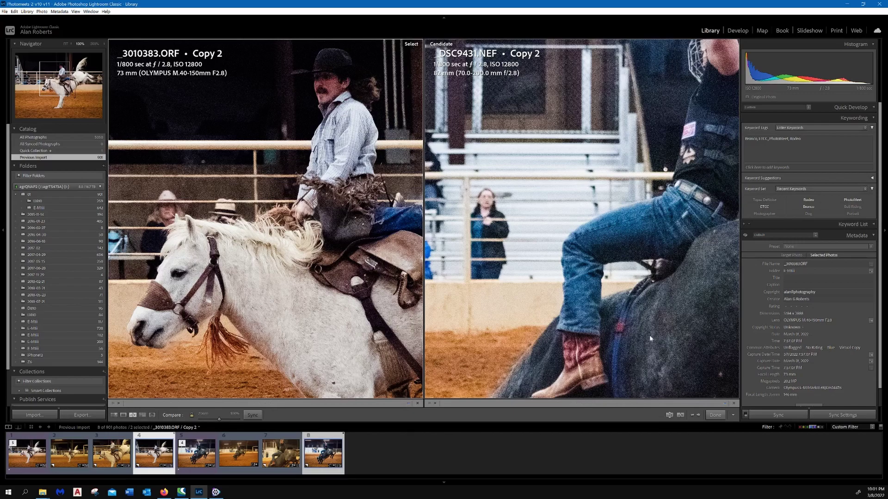
drag(649, 337, 614, 304)
drag(615, 226, 616, 247)
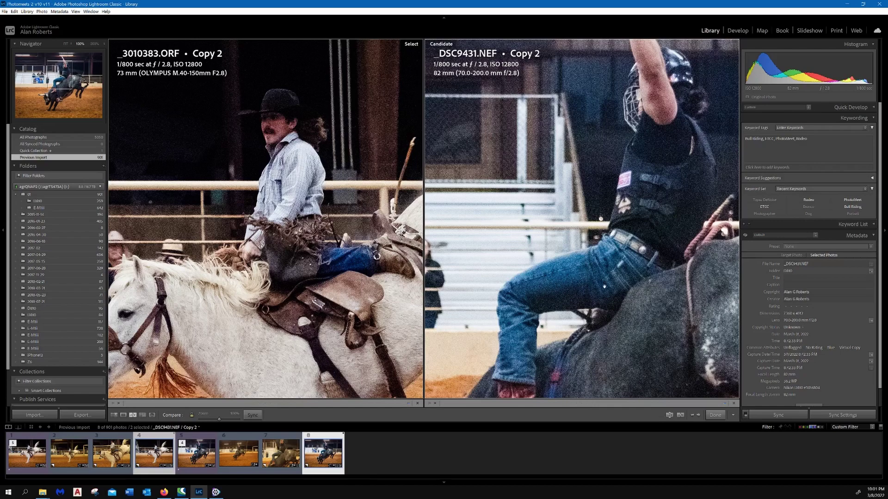
drag(604, 287, 595, 200)
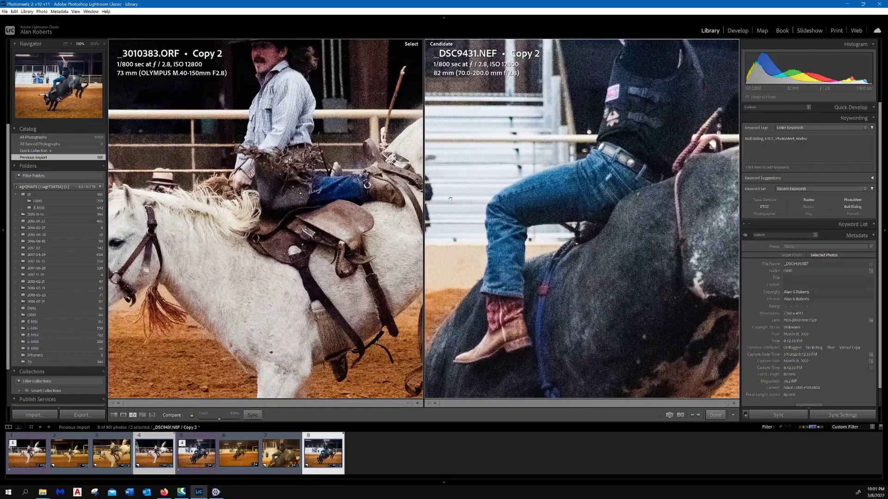
drag(562, 307, 555, 289)
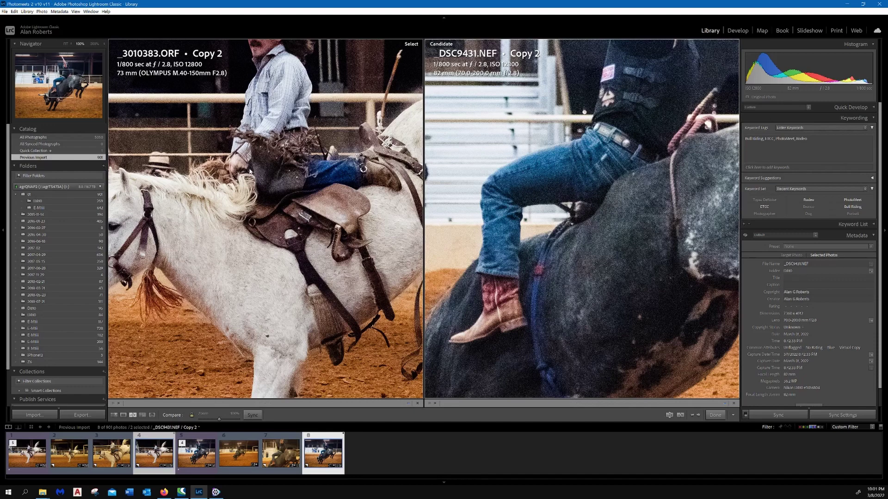
click(285, 219)
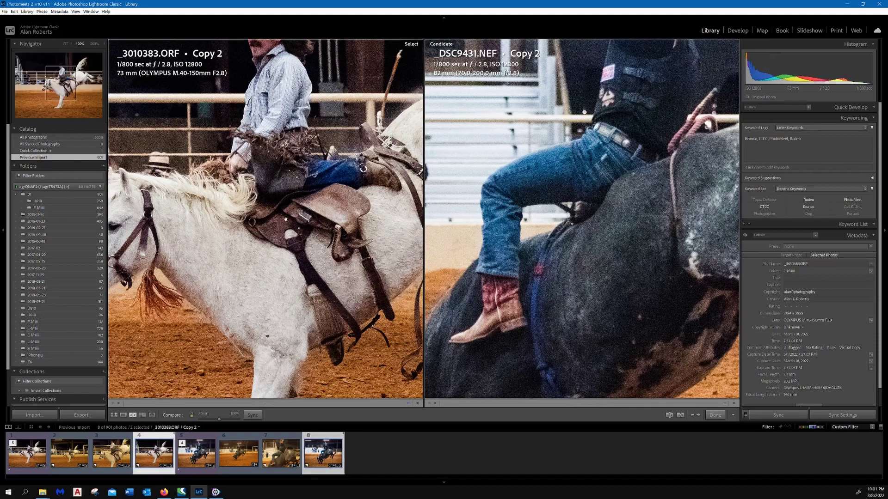
key(z)
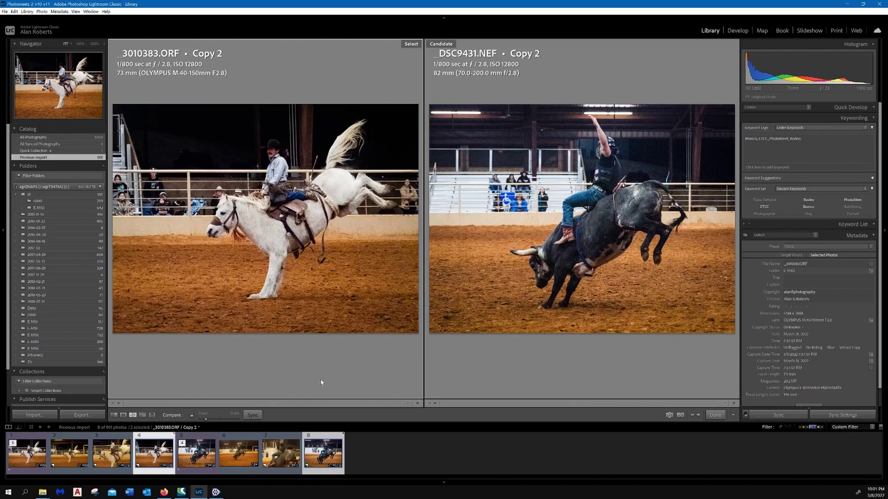
Step: Load _3010383-Edit.tif as the Select and _DSC9431-Edit.tif as the Candidate, zoomed to 100% on the riders
click(28, 462)
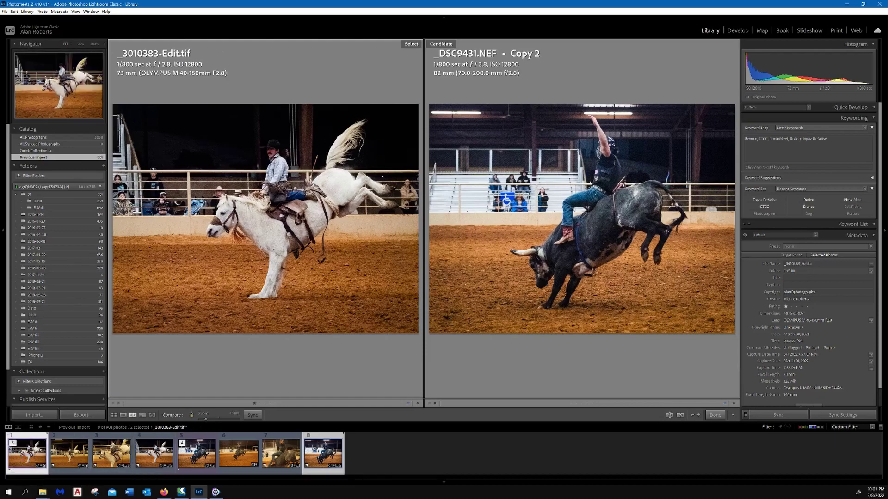
click(199, 460)
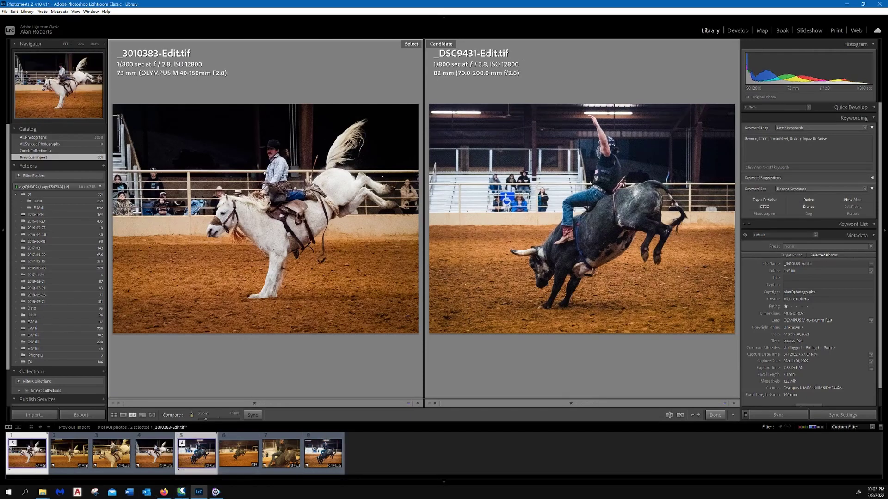
click(264, 173)
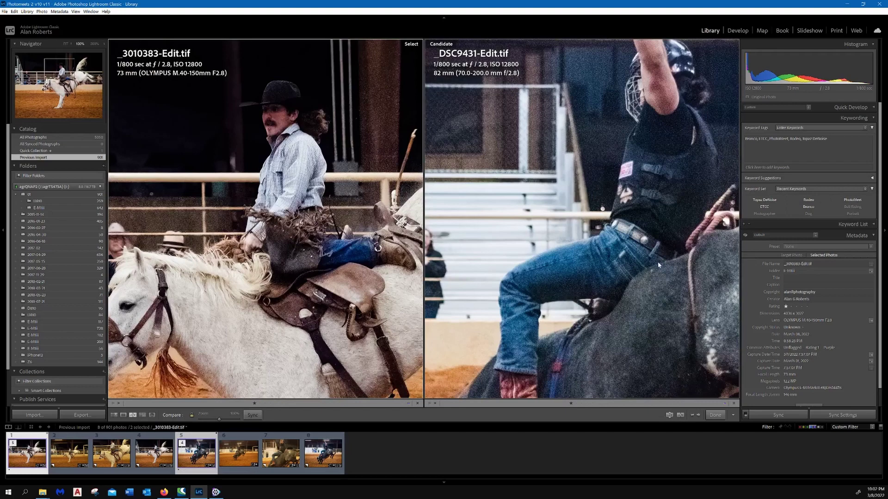
Step: Examine the animals' bodies, the spectators behind the fence and the riders at 100% in both edited TIFF photos
drag(657, 262, 641, 166)
drag(664, 240, 651, 136)
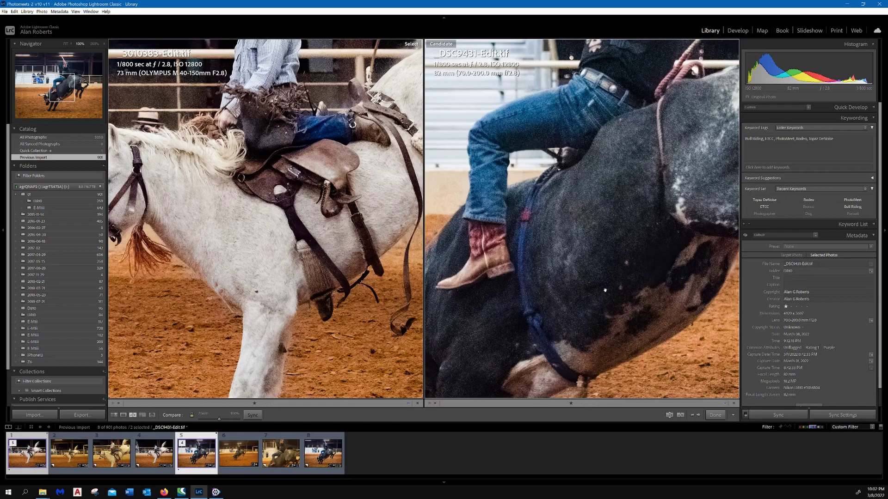
drag(323, 135, 342, 195)
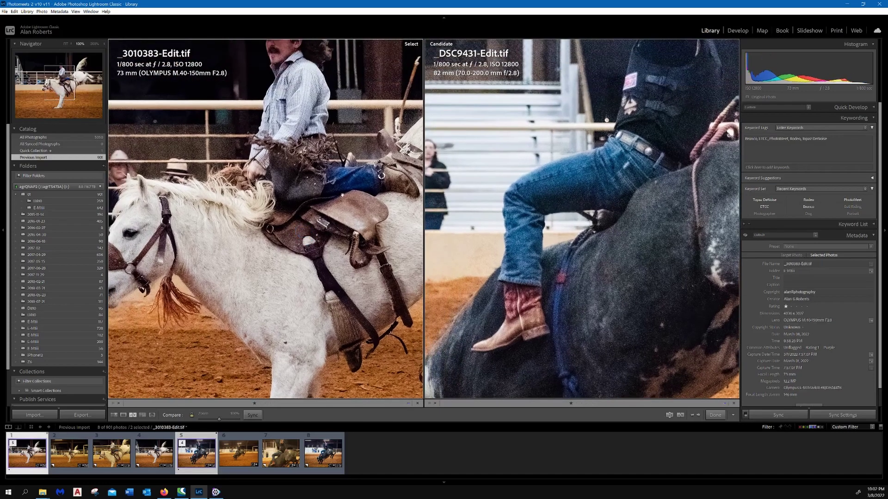
drag(220, 196, 247, 143)
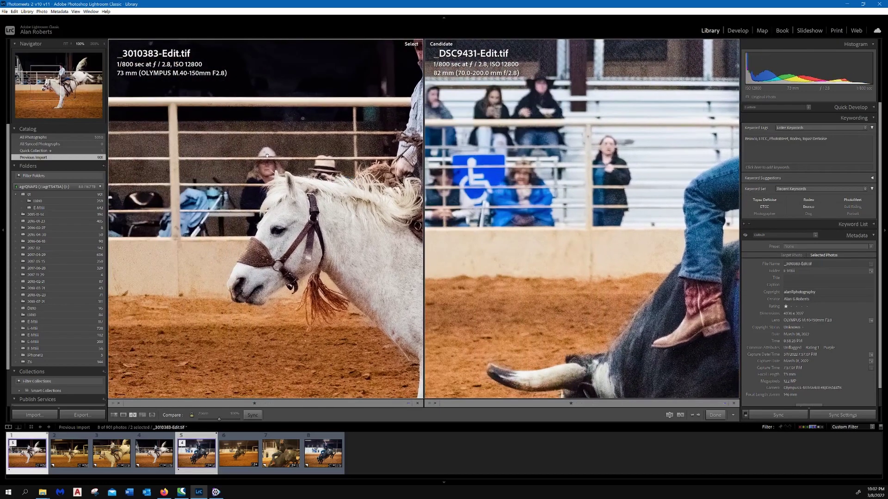
drag(360, 290, 293, 286)
drag(317, 202, 323, 249)
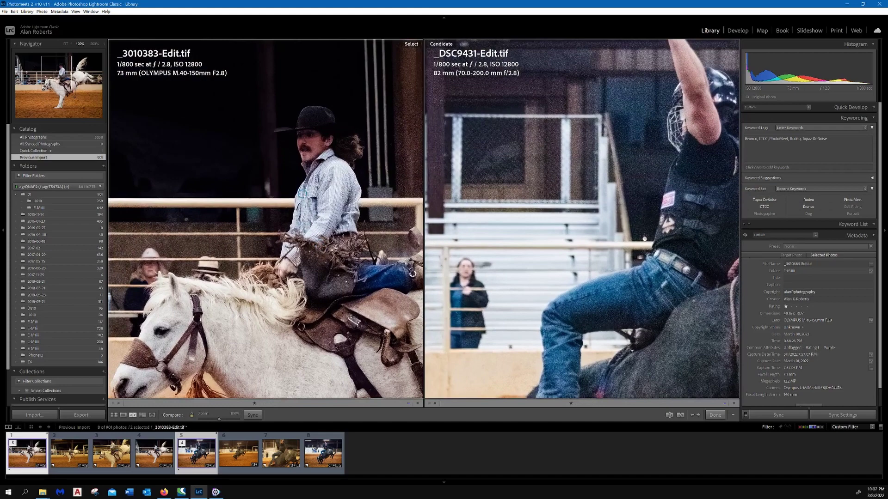
drag(411, 274, 409, 185)
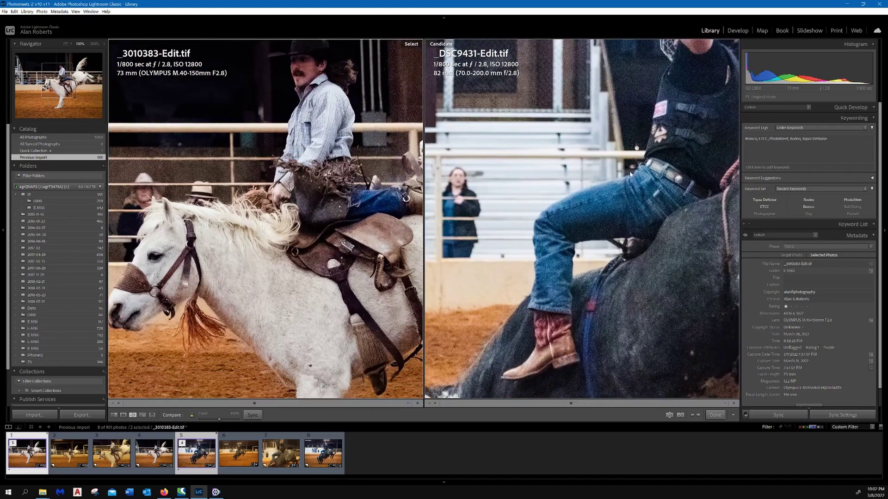
drag(631, 175, 560, 239)
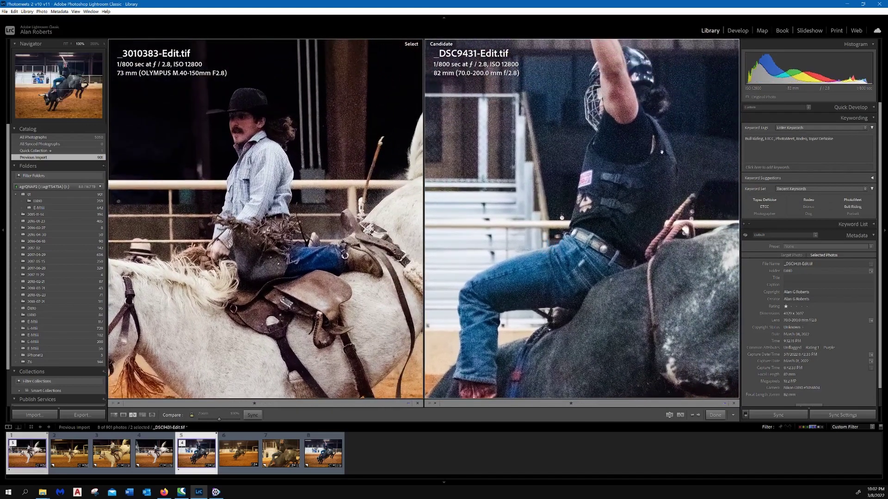
drag(457, 219, 612, 187)
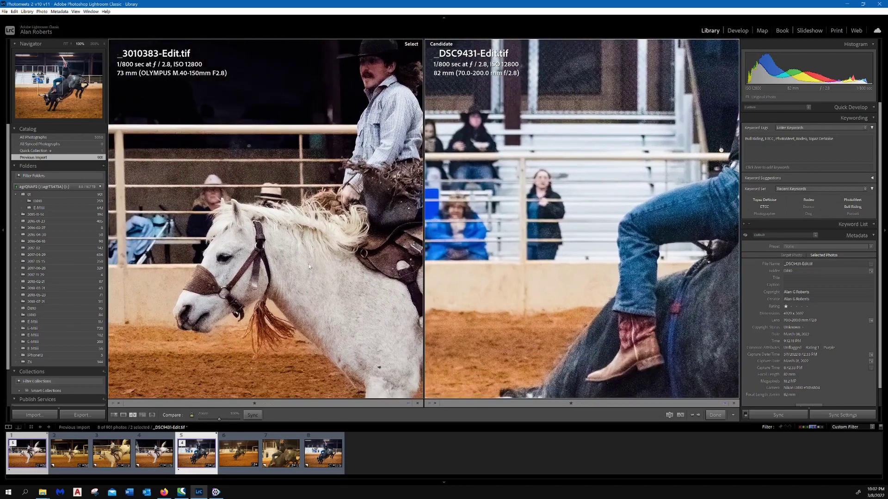
Step: Compare the animals' heads, legs, the arena dirt and the riders at 100% in both edited TIFFs, then return to the full-photo view
drag(284, 259, 306, 183)
drag(283, 238, 232, 206)
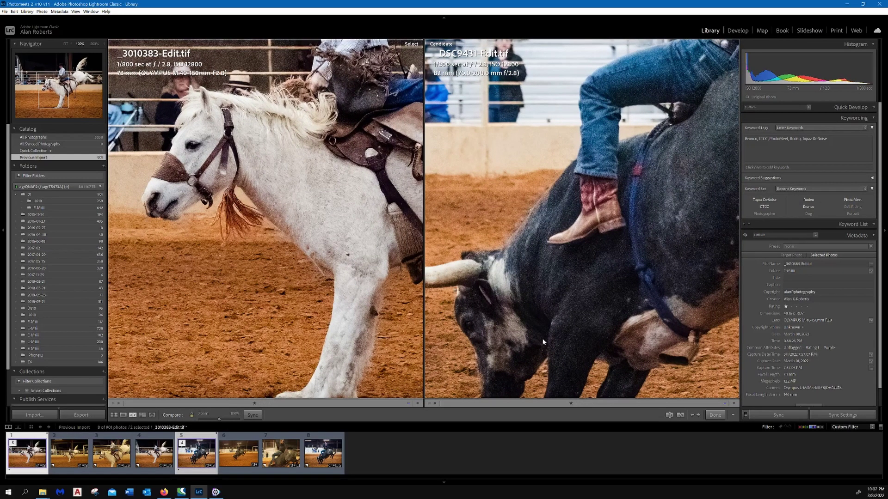
drag(540, 330, 545, 181)
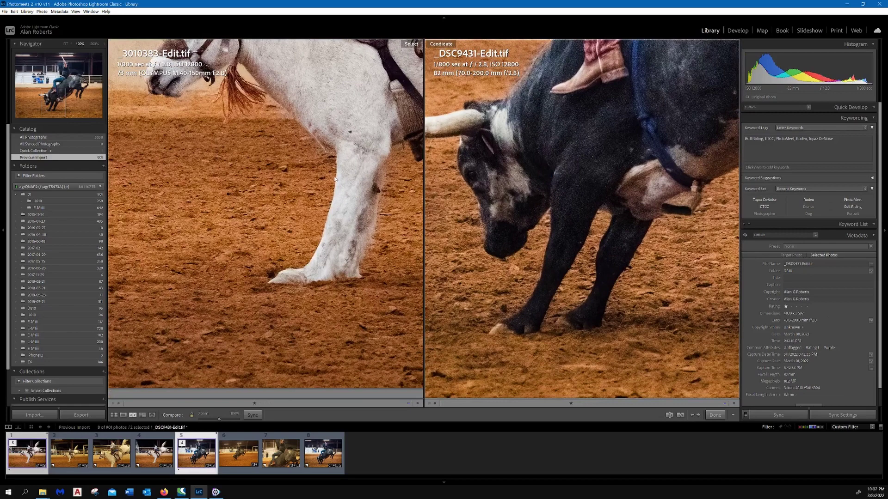
drag(324, 84, 301, 228)
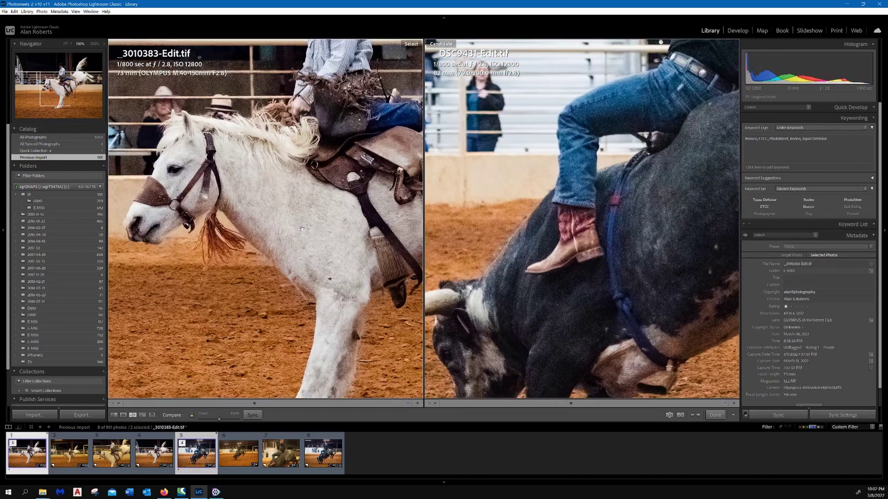
drag(332, 129, 304, 224)
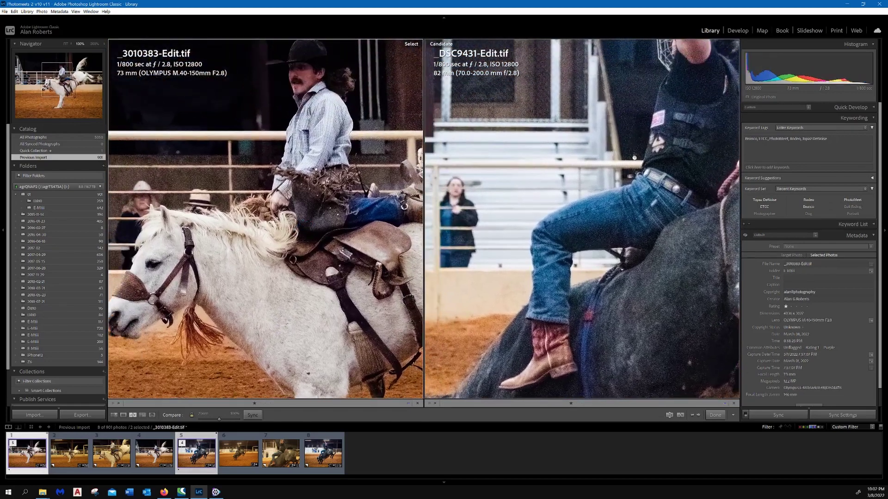
drag(344, 194, 287, 204)
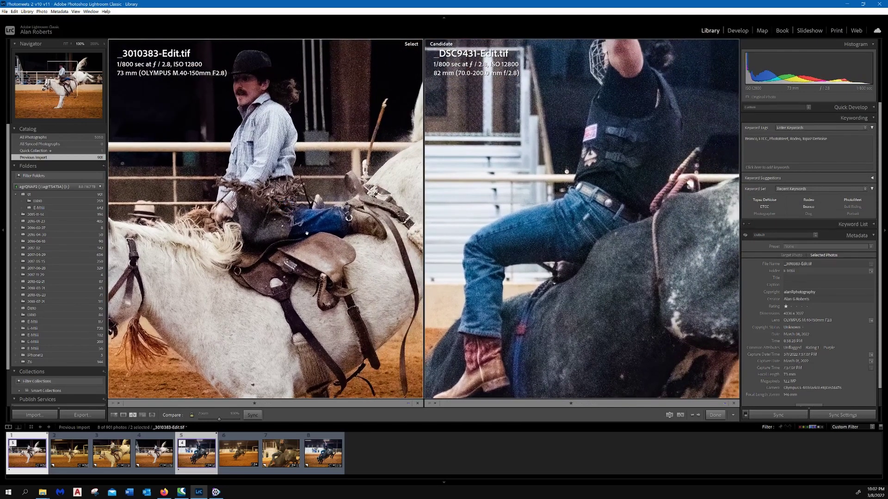
click(548, 232)
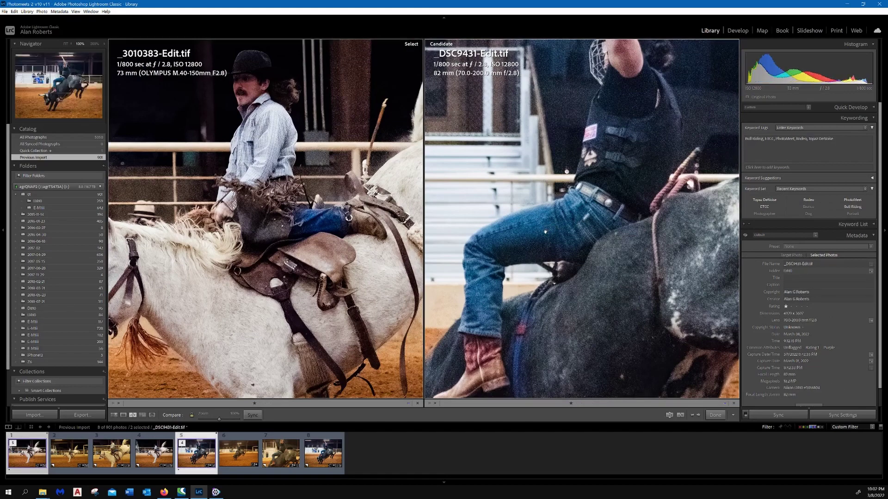
click(545, 232)
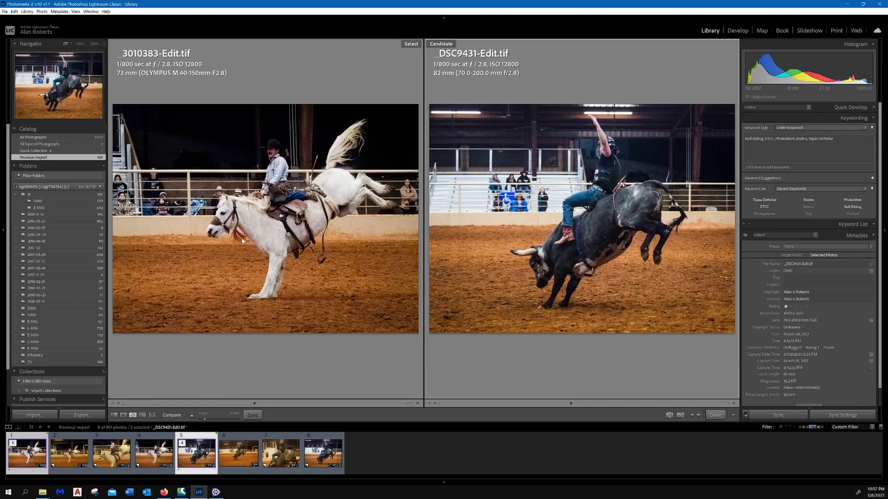